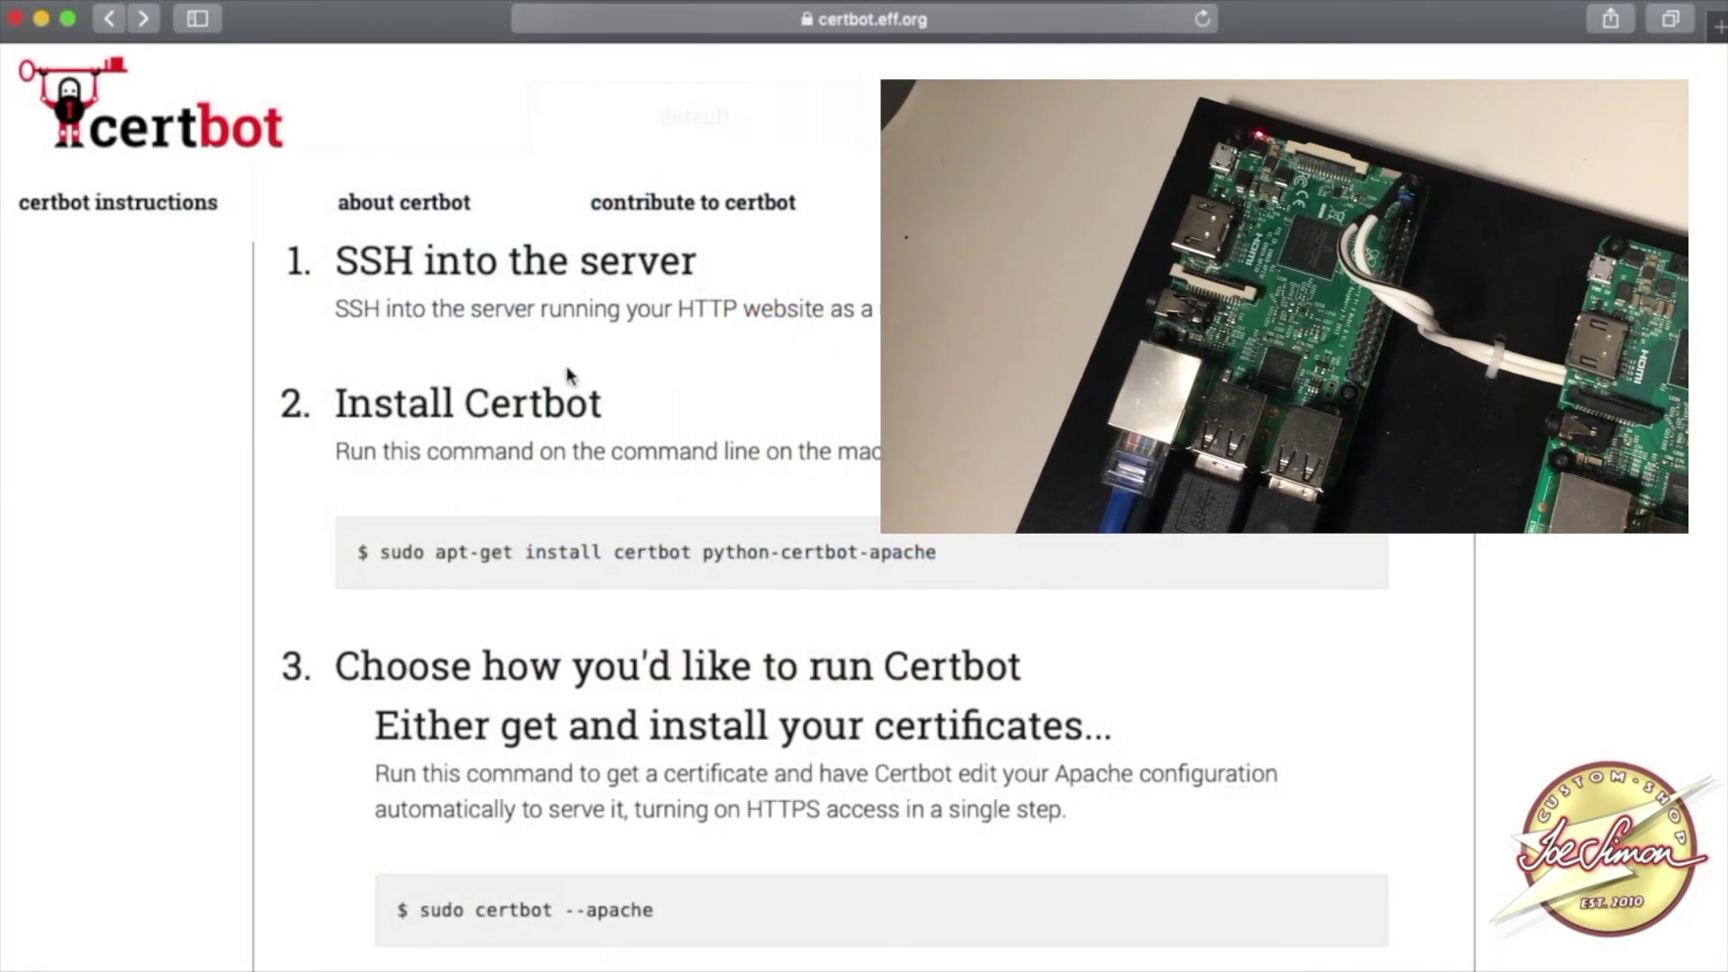
{"action": "scroll", "coordinate": [737, 707], "scroll_direction": "down", "scroll_amount": 3}
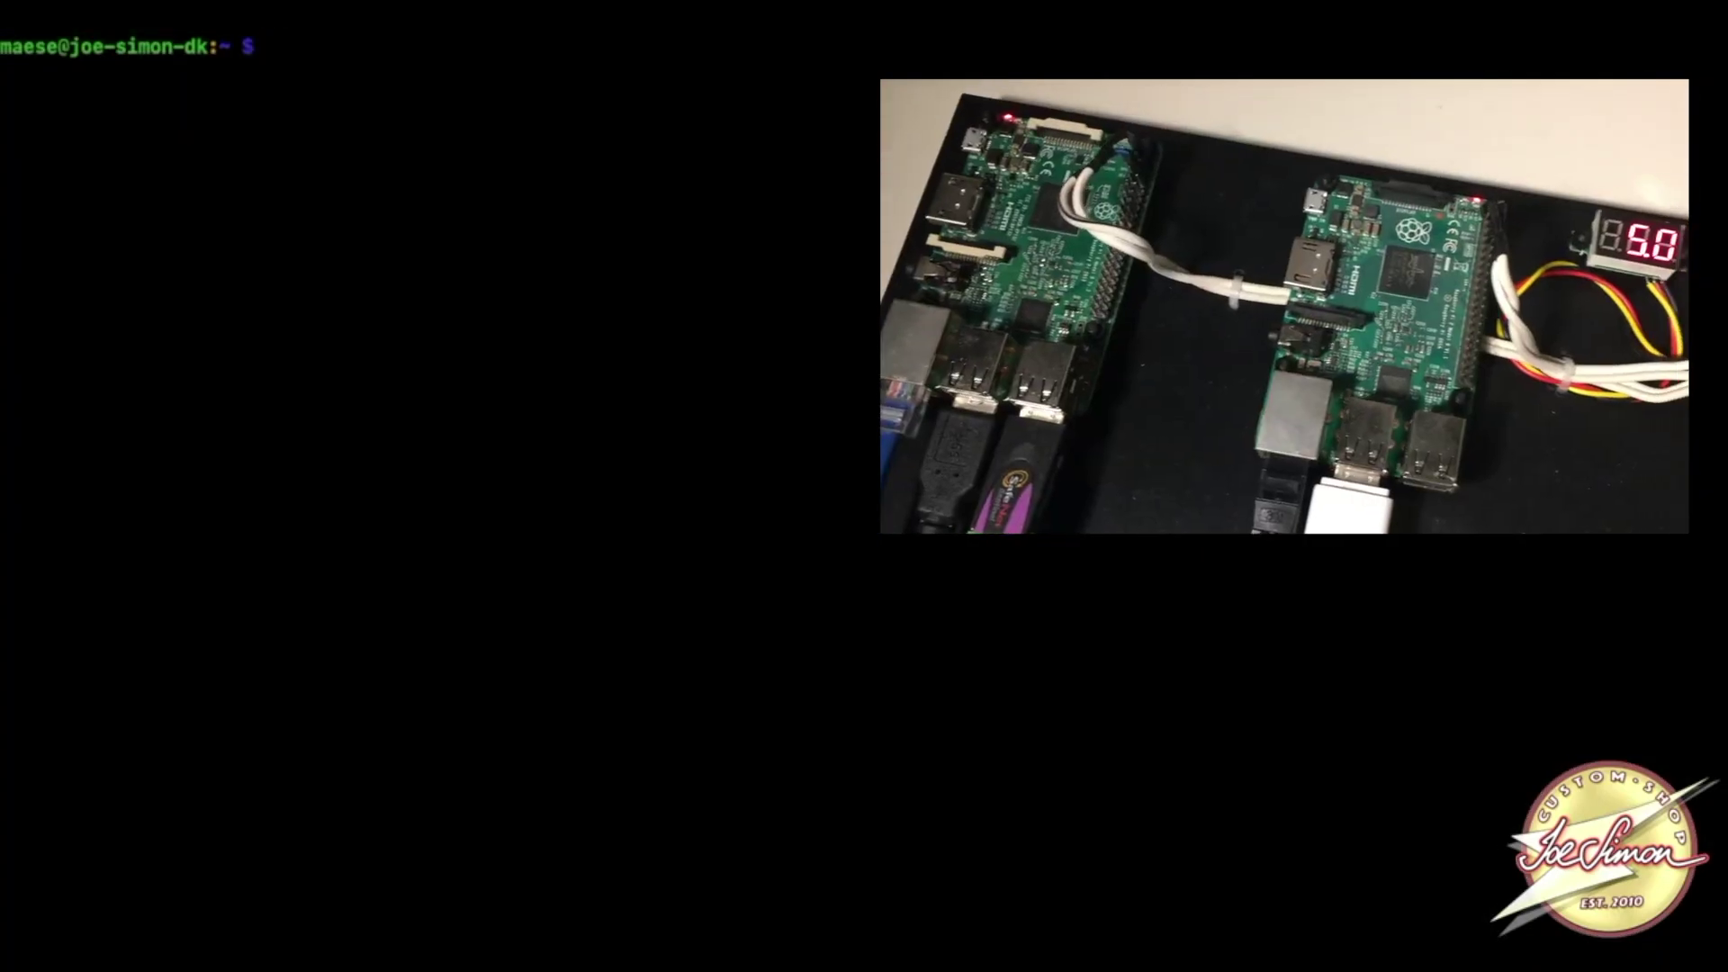
{"action": "type", "text": "sudo certbot --apache"}
Run certbot for Apache on all listed domains, reinstalling the certificate with HTTP-to-HTTPS redirect
{"action": "key", "text": "Return"}
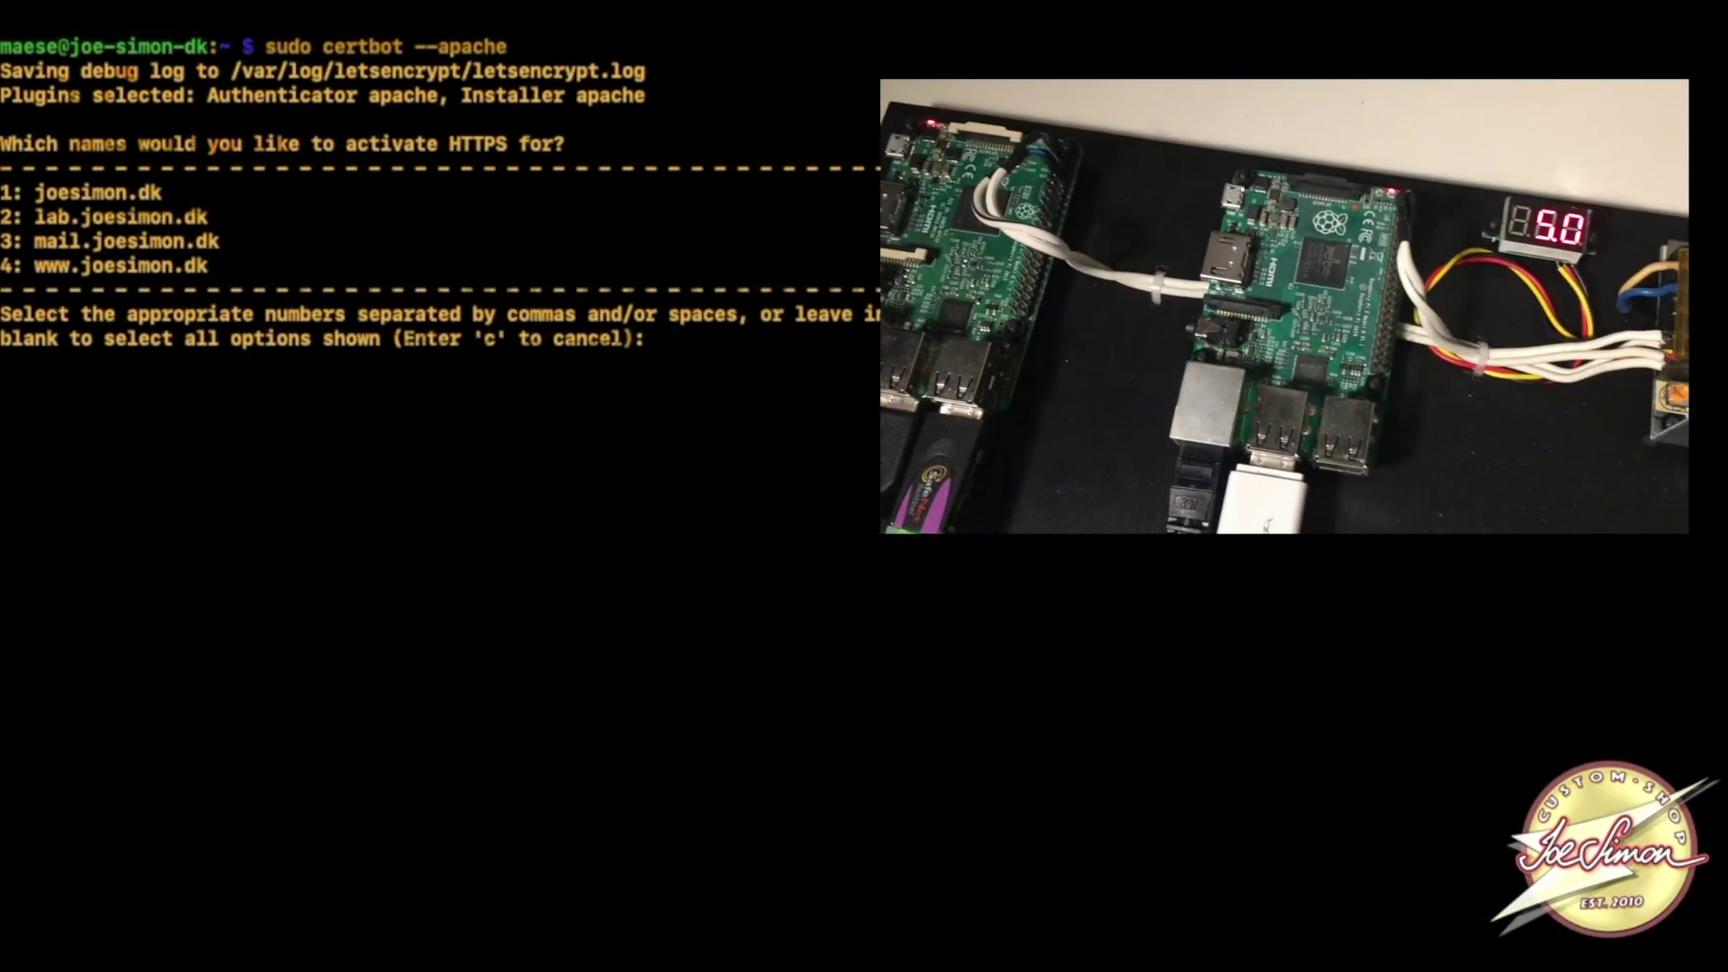
{"action": "key", "text": "Return"}
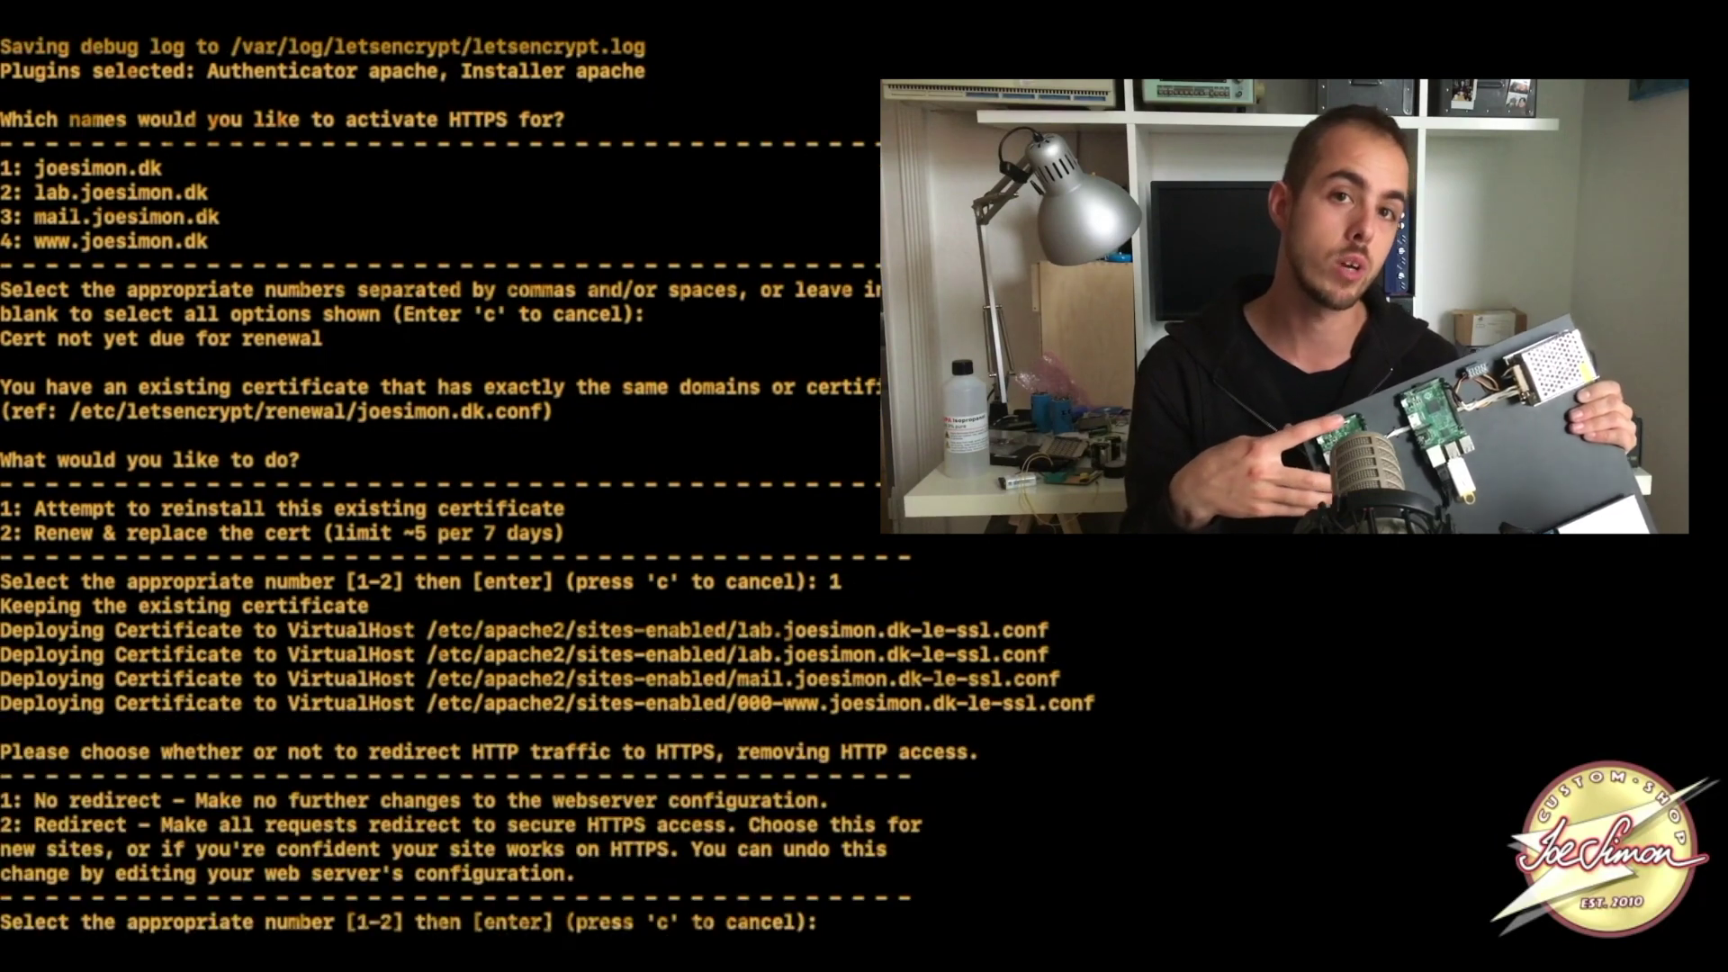
{"action": "type", "text": "2"}
{"action": "key", "text": "Return"}
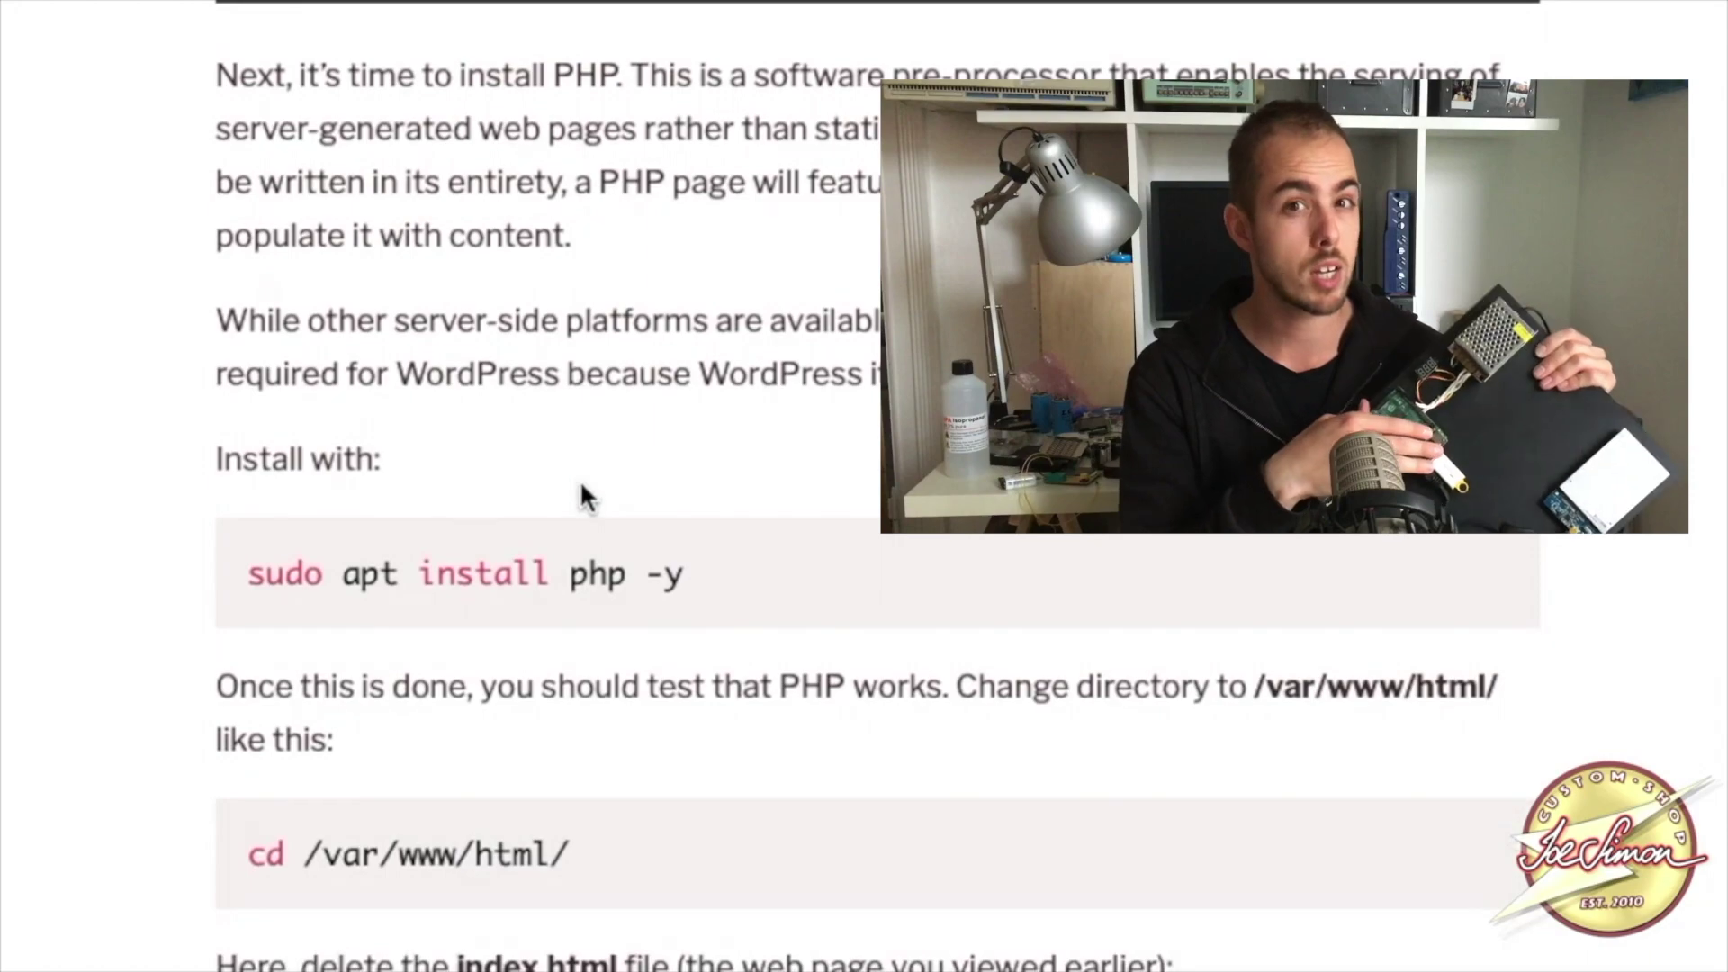
{"action": "scroll", "coordinate": [681, 495], "scroll_direction": "down", "scroll_amount": 3}
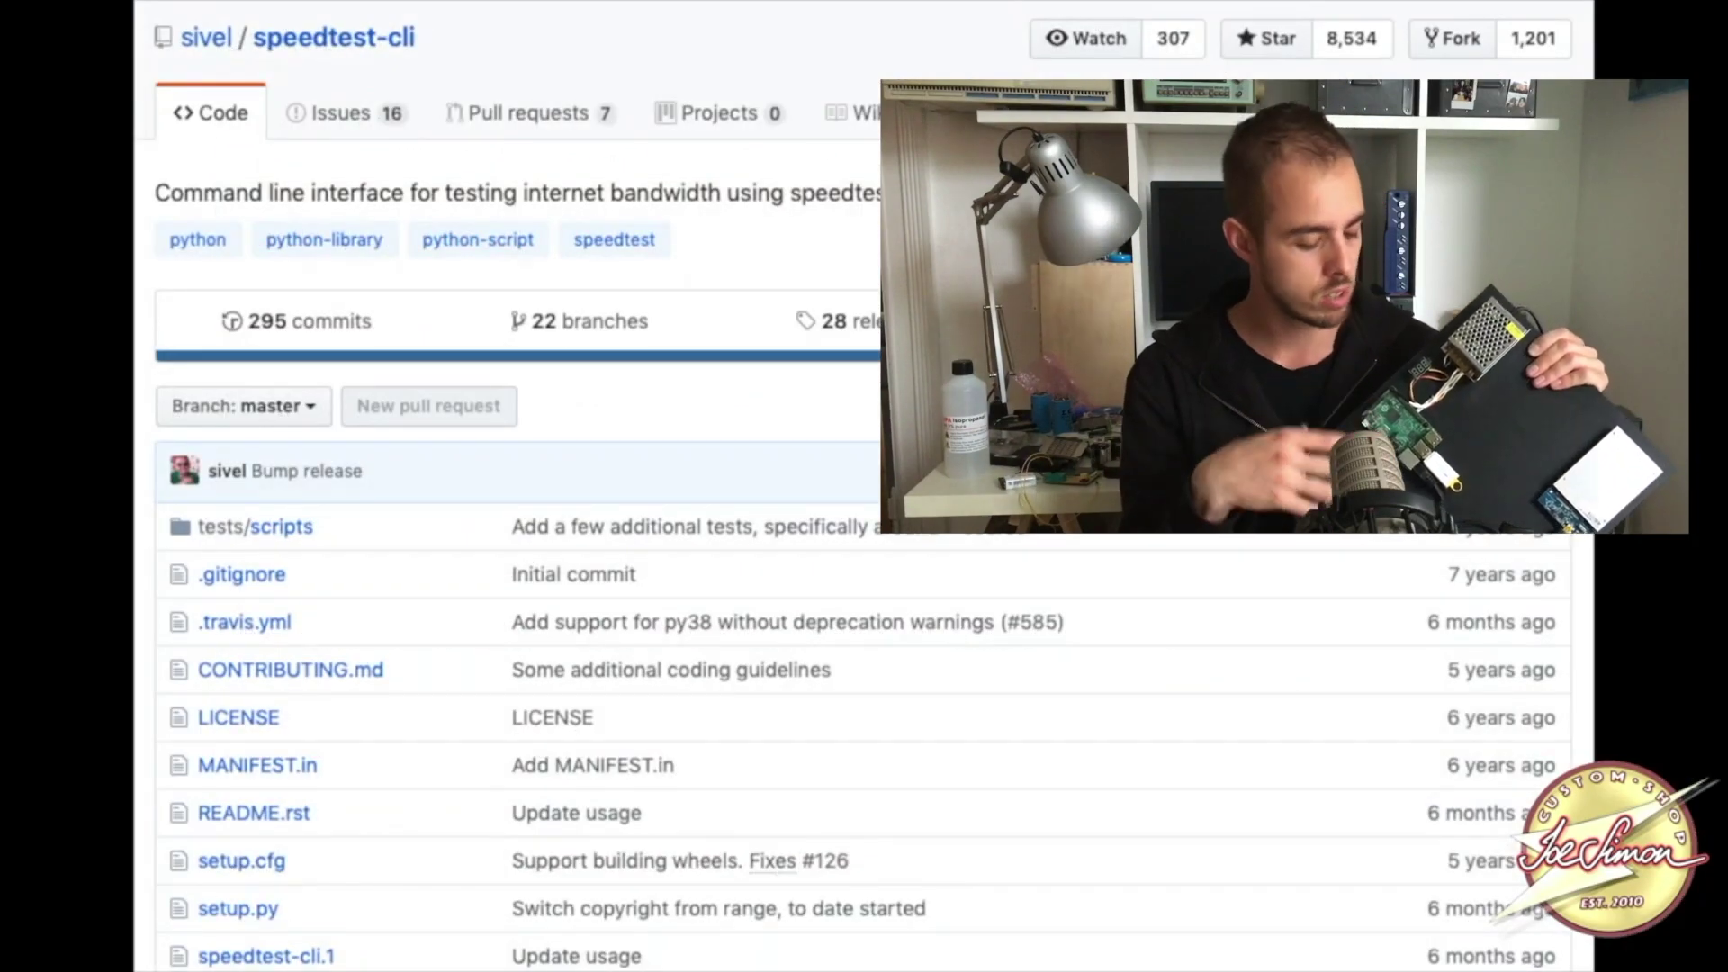
Copy the speedtest-cli wget and chmod commands and run the speed test script
{"action": "left_click_drag", "start_coordinate": [250, 159], "coordinate": [520, 182]}
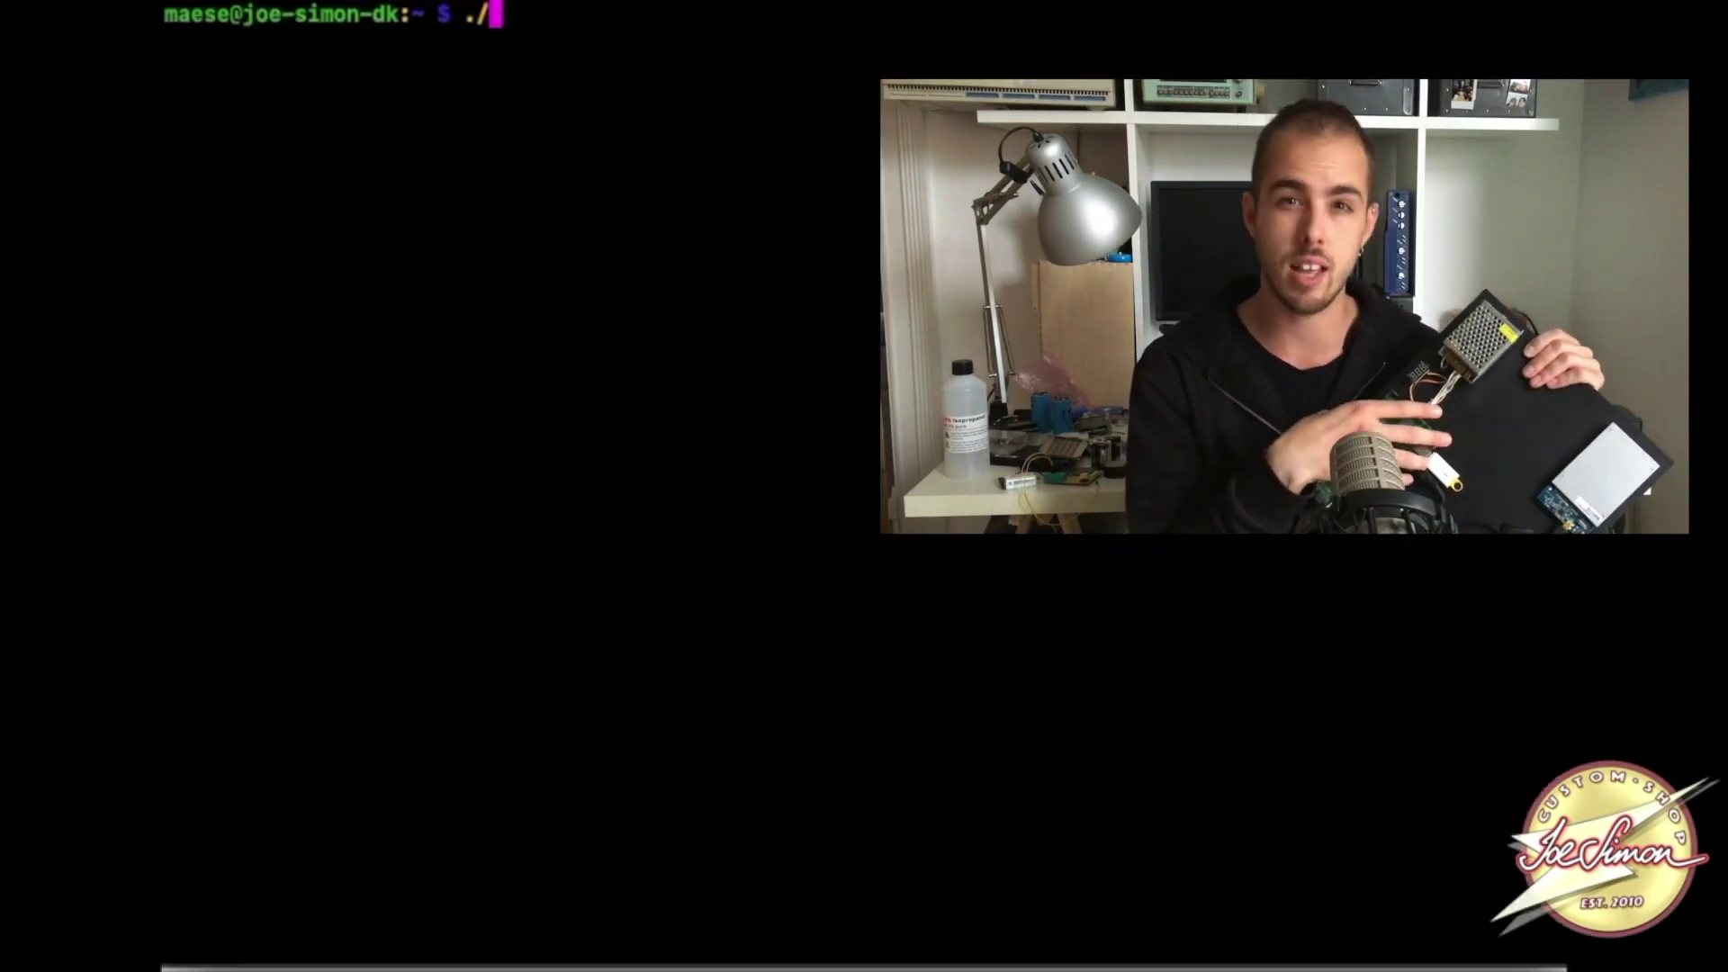
{"action": "type", "text": "speedtest_cli.py"}
{"action": "key", "text": "Return"}
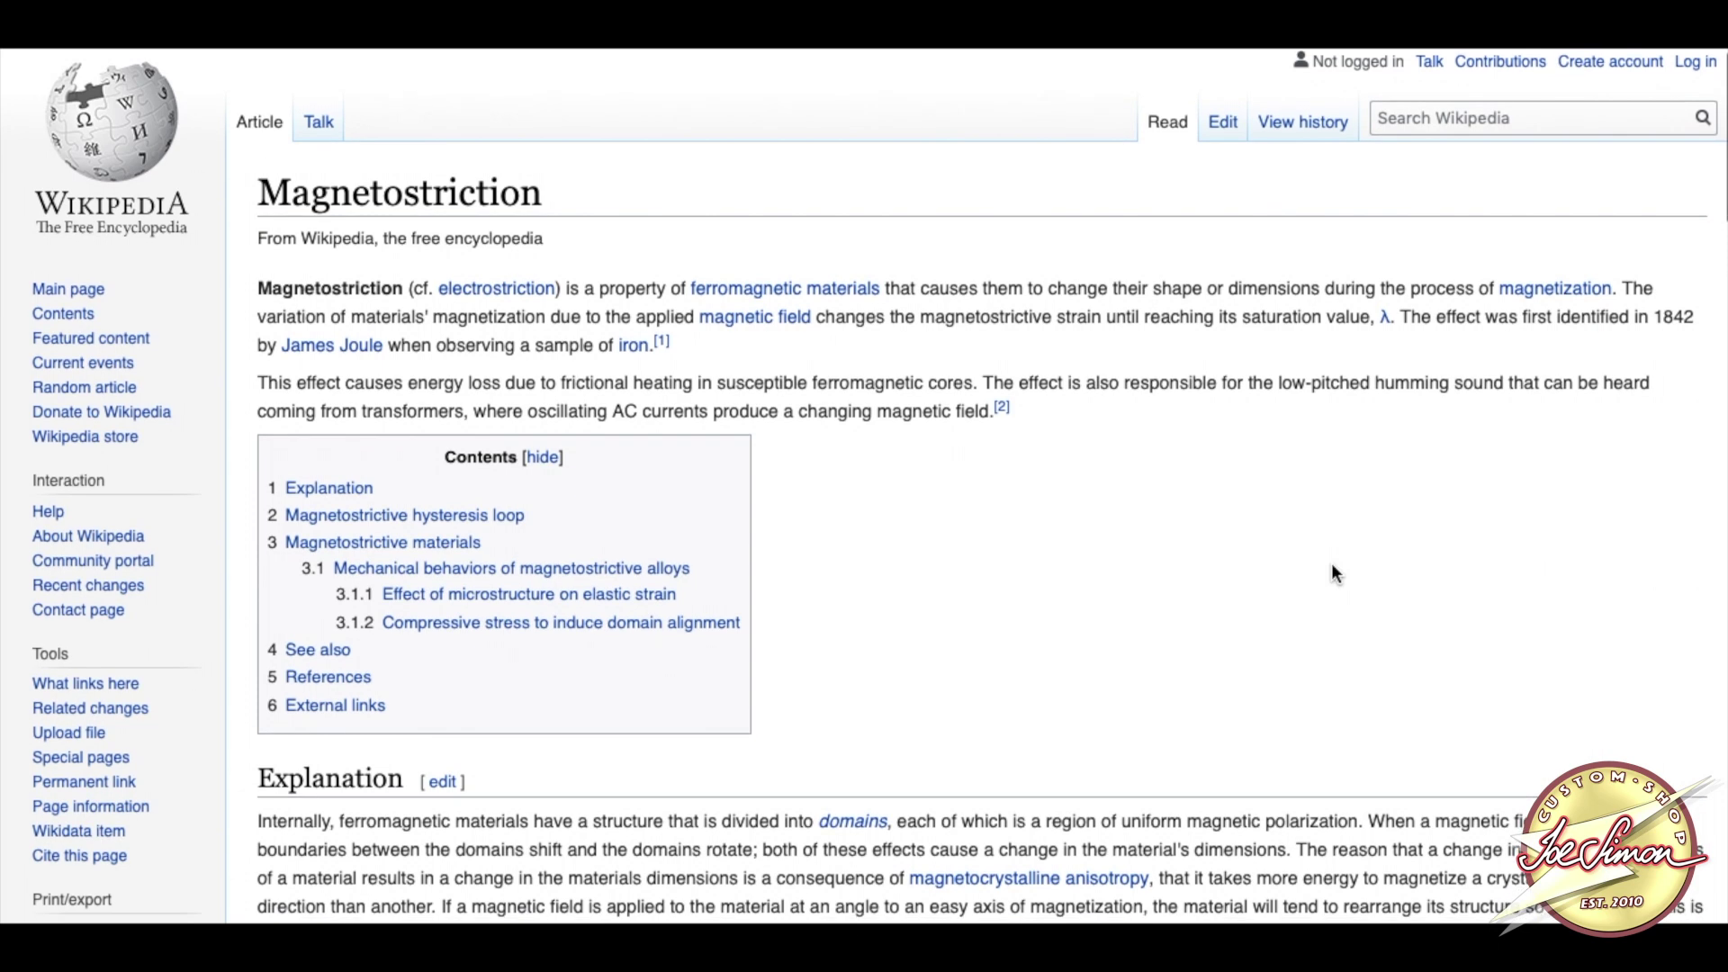
{"action": "scroll", "coordinate": [1333, 565], "scroll_direction": "down", "scroll_amount": 2}
{"action": "scroll", "coordinate": [1334, 564], "scroll_direction": "down", "scroll_amount": 2}
{"action": "scroll", "coordinate": [1332, 564], "scroll_direction": "down", "scroll_amount": 1}
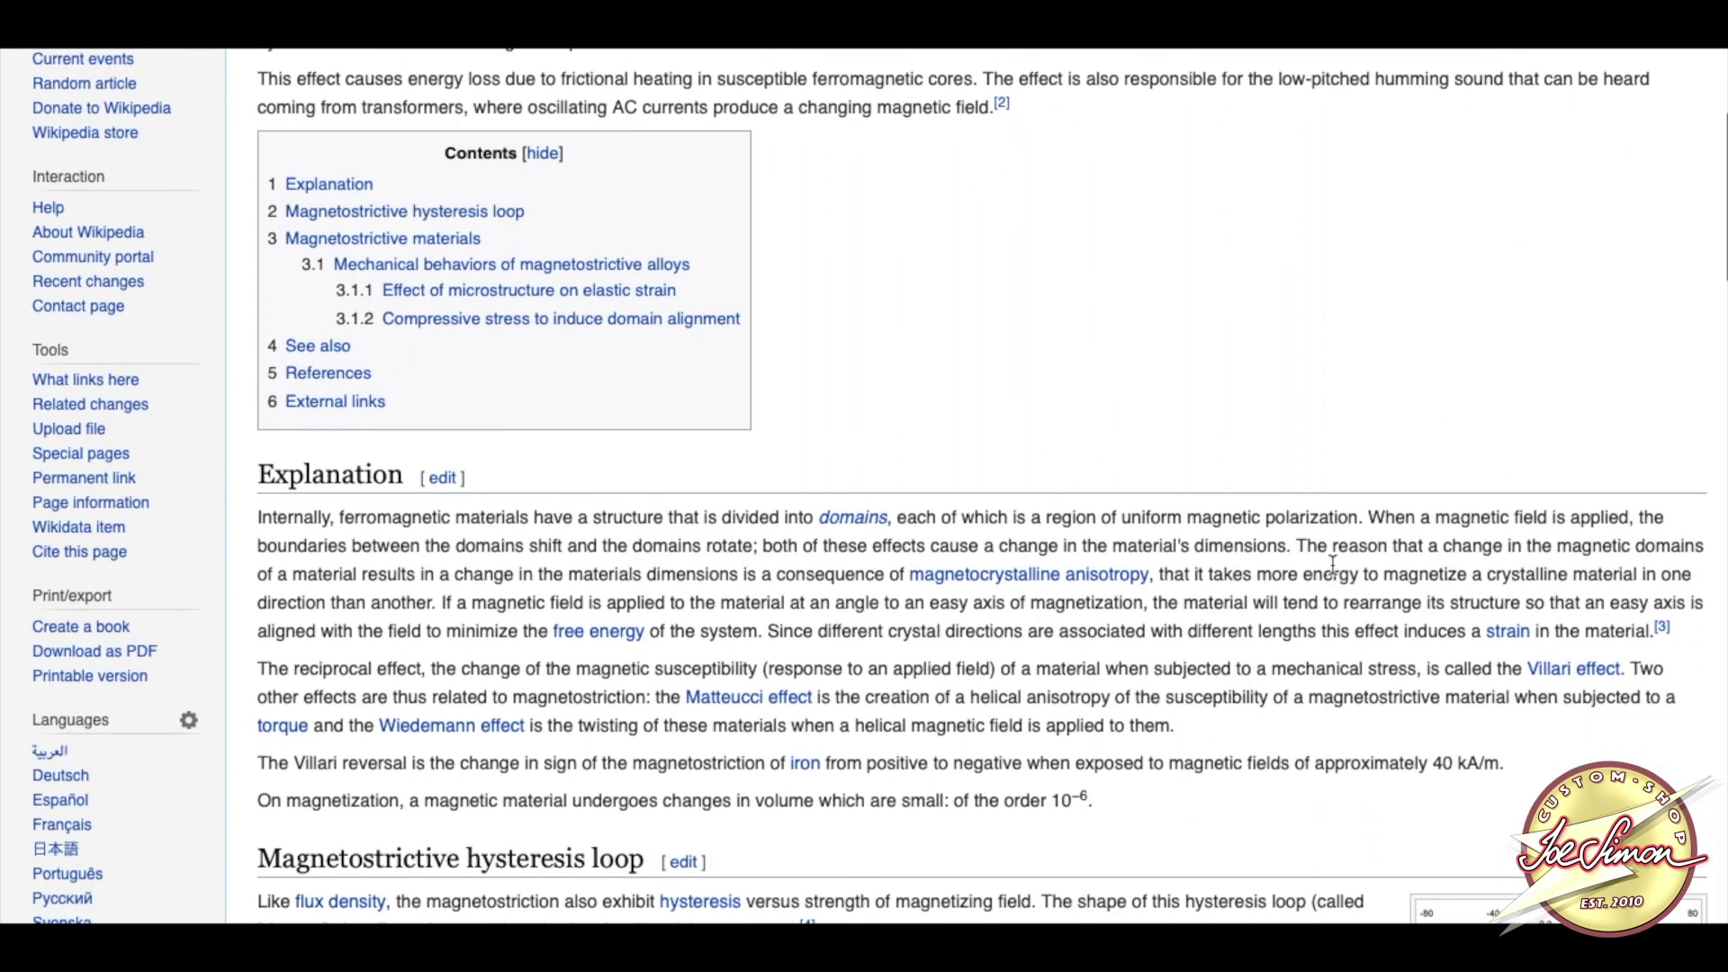
{"action": "scroll", "coordinate": [1332, 564], "scroll_direction": "down", "scroll_amount": 2}
{"action": "scroll", "coordinate": [1331, 564], "scroll_direction": "down", "scroll_amount": 2}
{"action": "scroll", "coordinate": [1332, 562], "scroll_direction": "down", "scroll_amount": 1}
{"action": "scroll", "coordinate": [1333, 564], "scroll_direction": "down", "scroll_amount": 1}
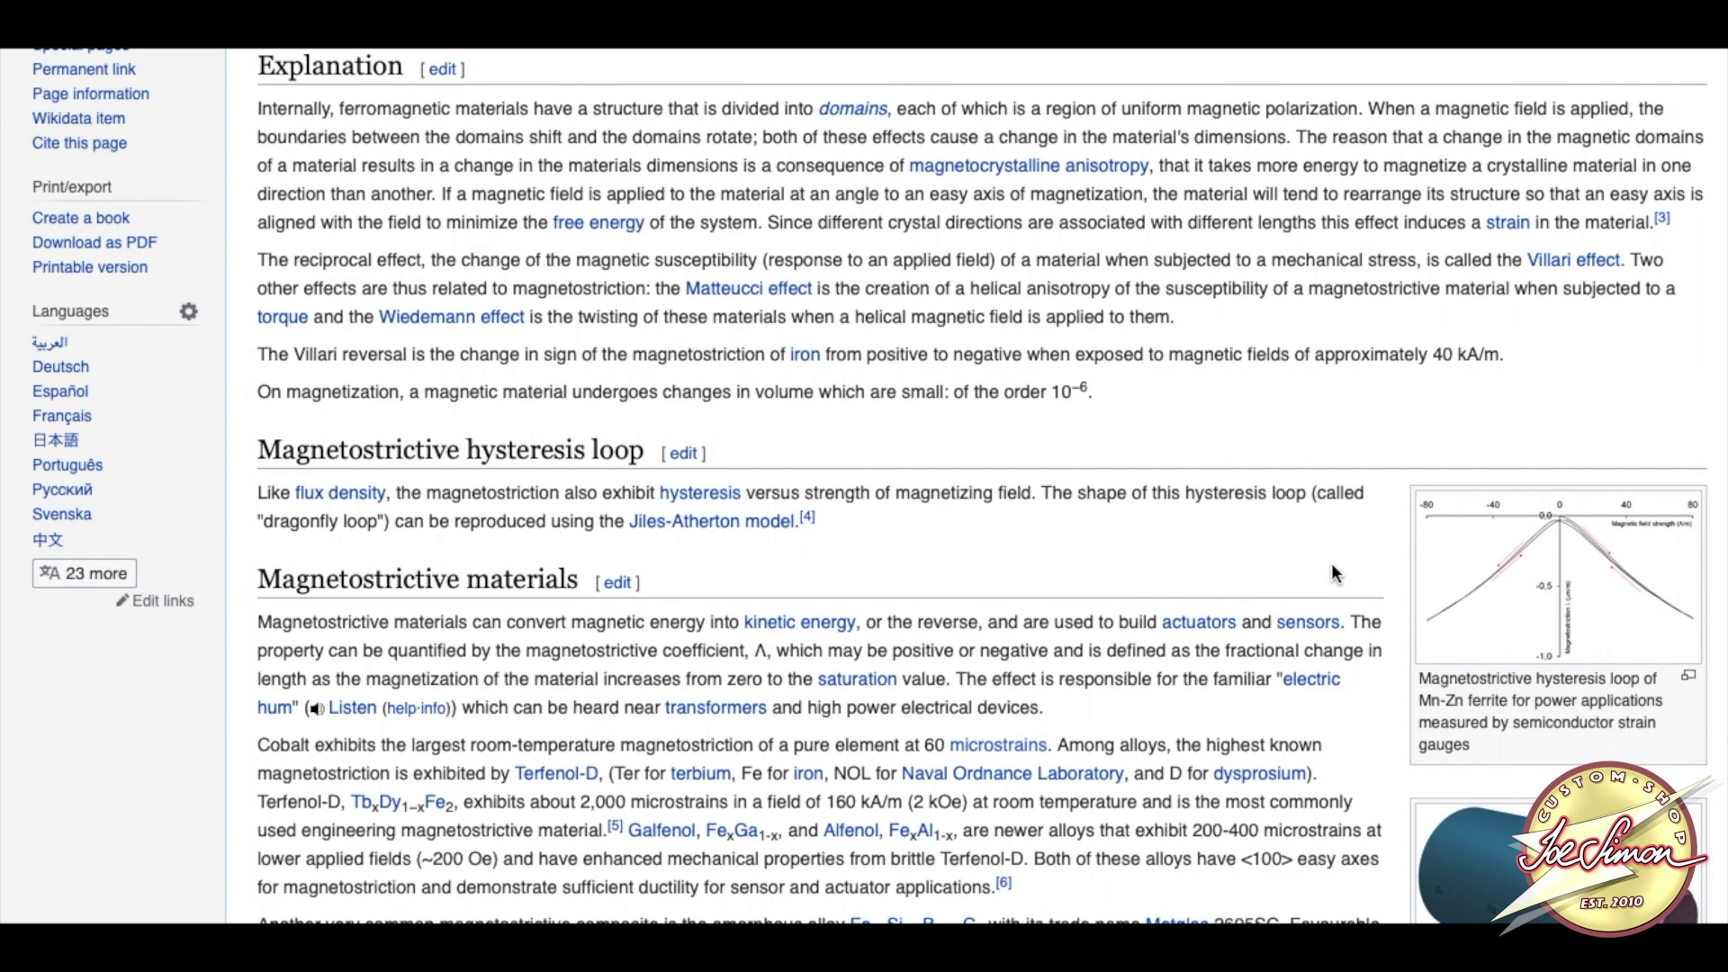
{"action": "scroll", "coordinate": [1333, 563], "scroll_direction": "down", "scroll_amount": 1}
{"action": "scroll", "coordinate": [1332, 563], "scroll_direction": "down", "scroll_amount": 2}
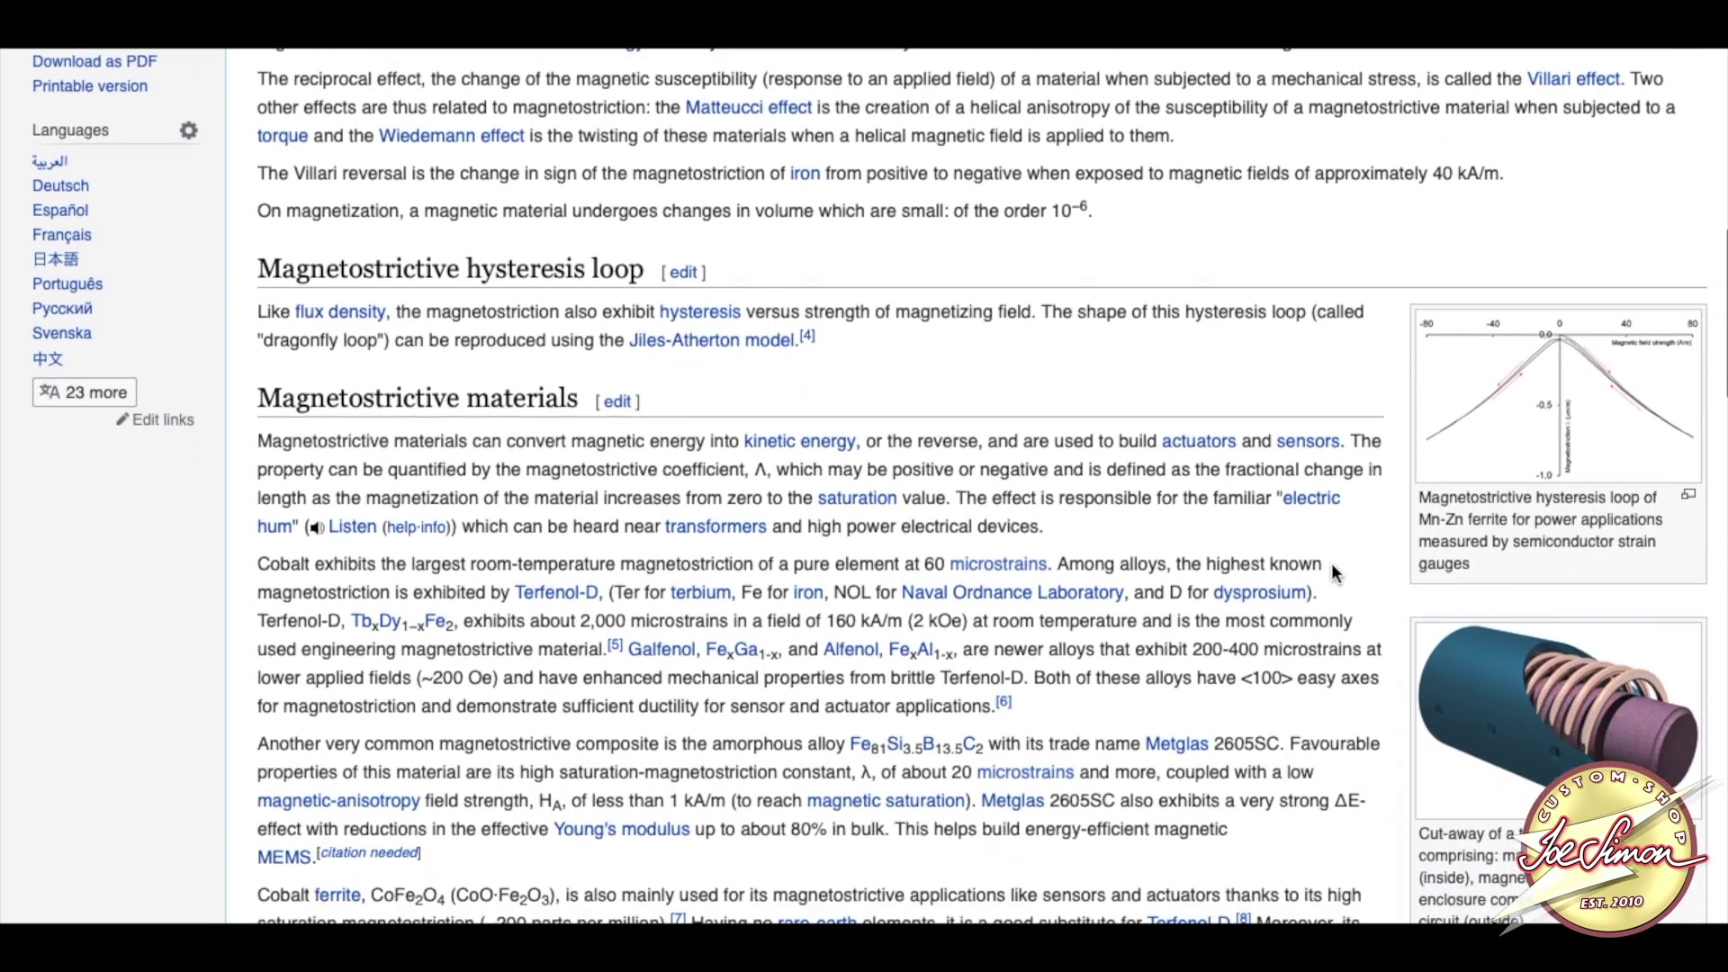
{"action": "scroll", "coordinate": [1332, 564], "scroll_direction": "down", "scroll_amount": 2}
{"action": "scroll", "coordinate": [1332, 563], "scroll_direction": "down", "scroll_amount": 1}
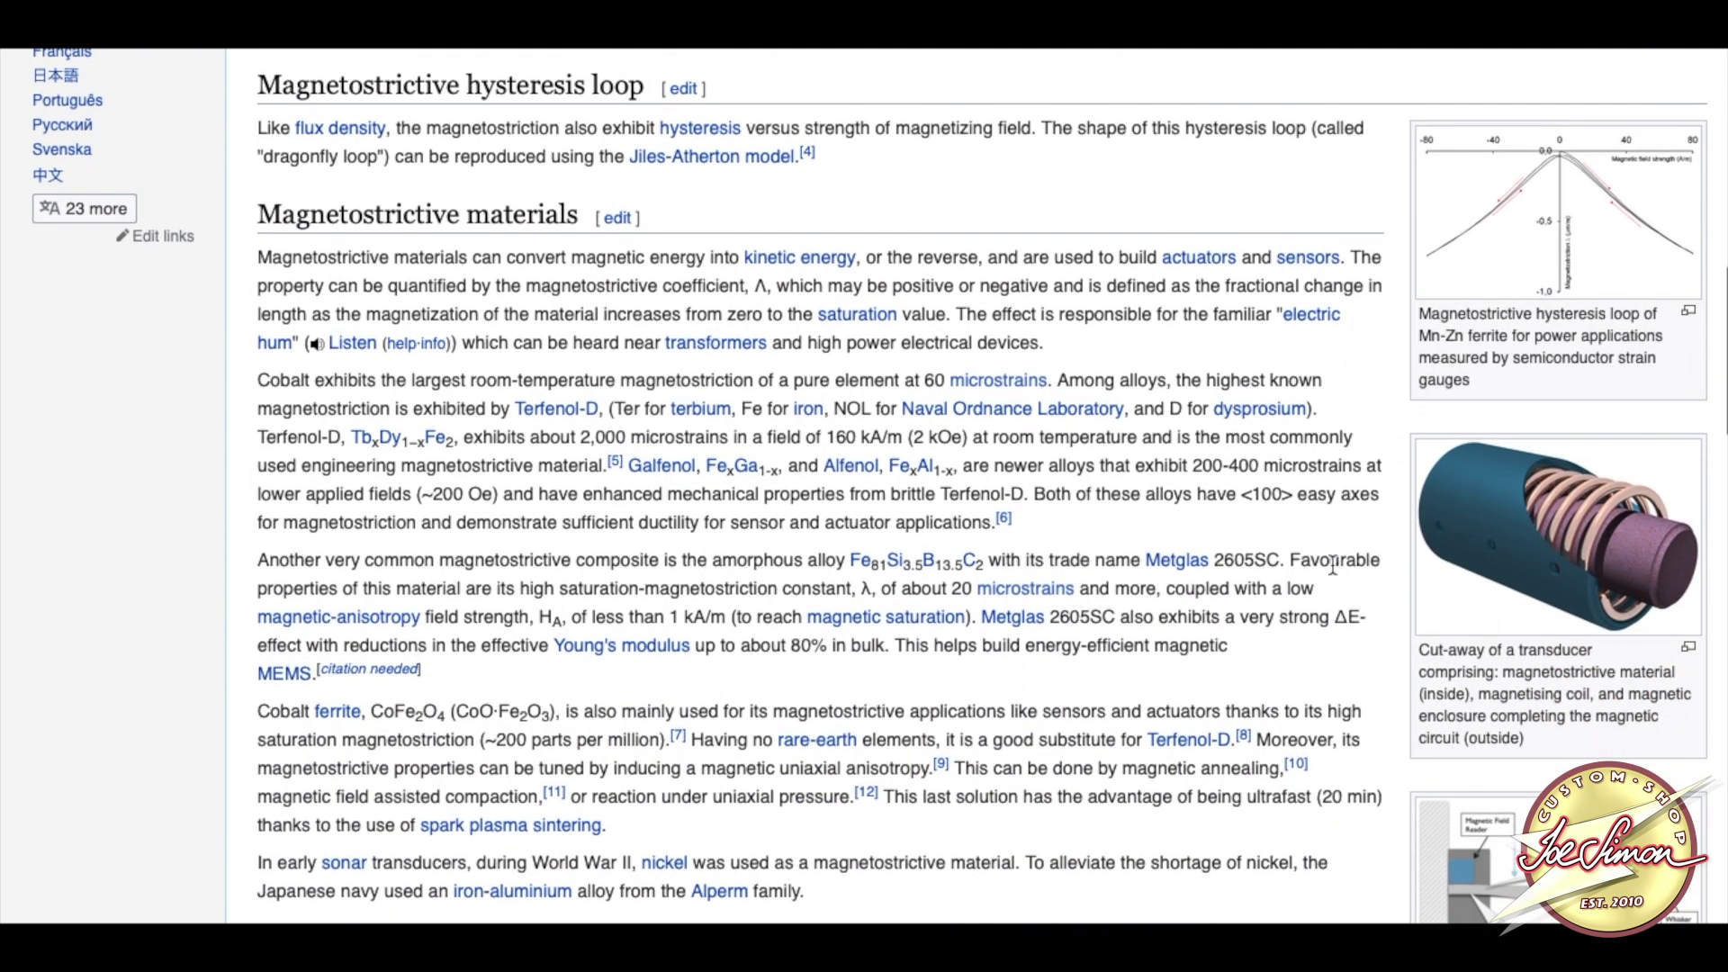
{"action": "scroll", "coordinate": [1333, 564], "scroll_direction": "down", "scroll_amount": 1}
{"action": "scroll", "coordinate": [1332, 562], "scroll_direction": "down", "scroll_amount": 3}
{"action": "scroll", "coordinate": [1331, 563], "scroll_direction": "down", "scroll_amount": 1}
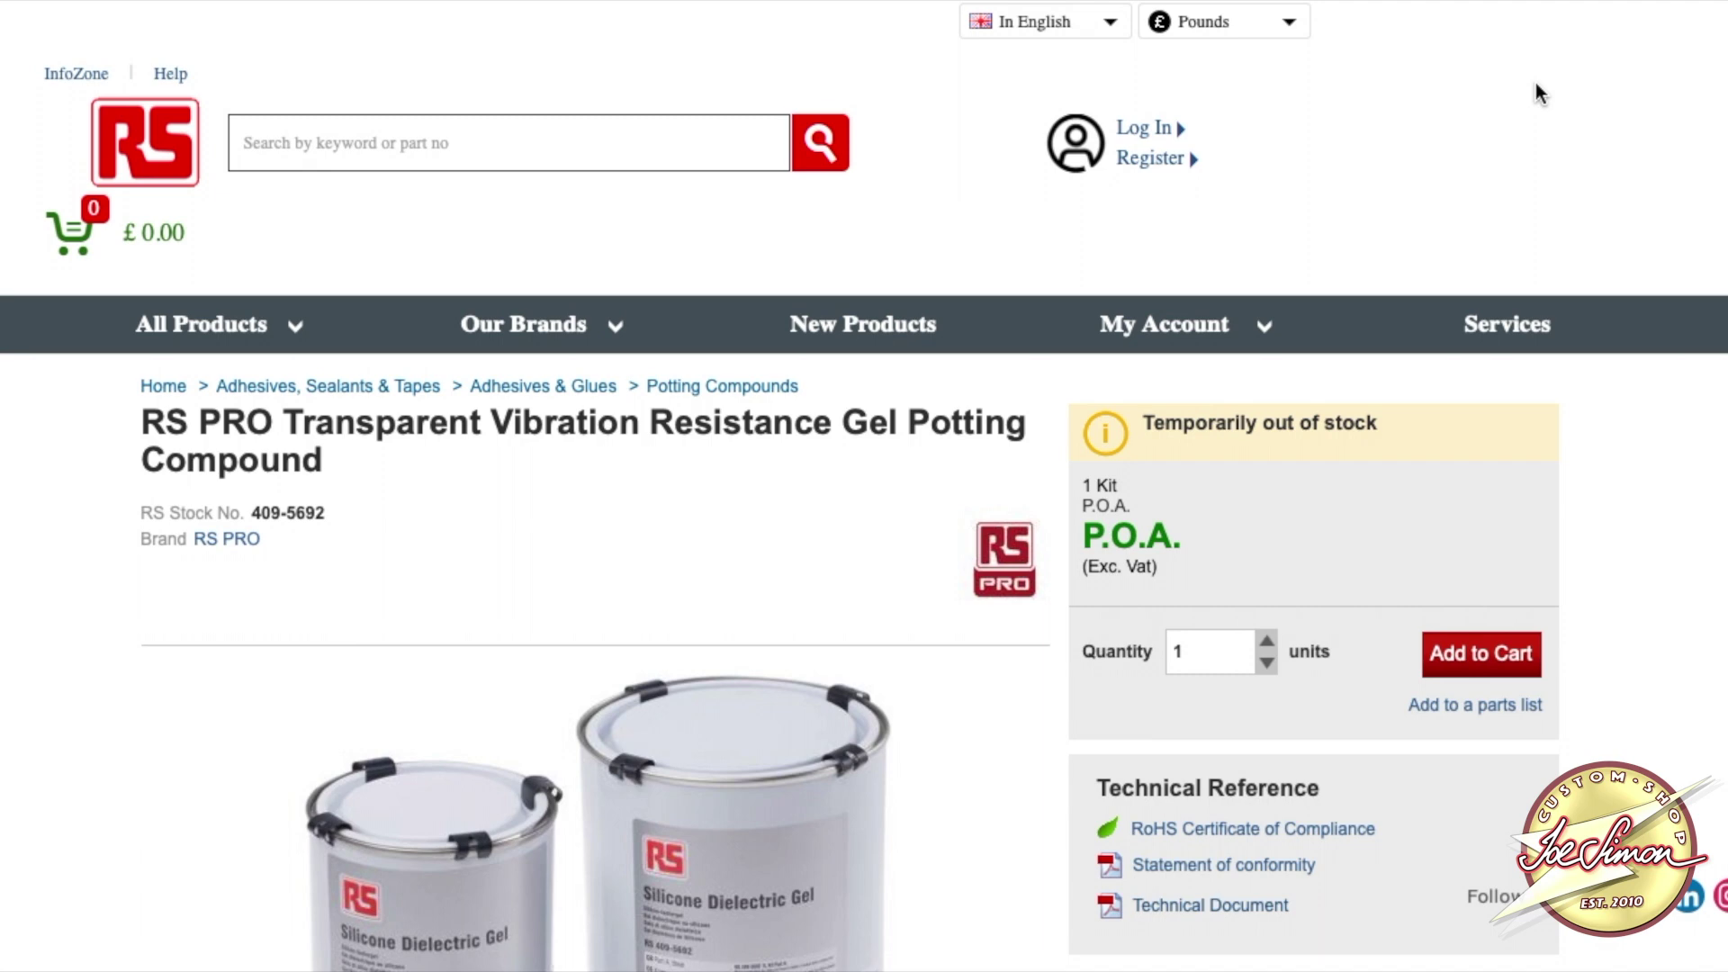
{"action": "scroll", "coordinate": [1536, 92], "scroll_direction": "down", "scroll_amount": 1}
{"action": "scroll", "coordinate": [1536, 84], "scroll_direction": "down", "scroll_amount": 1}
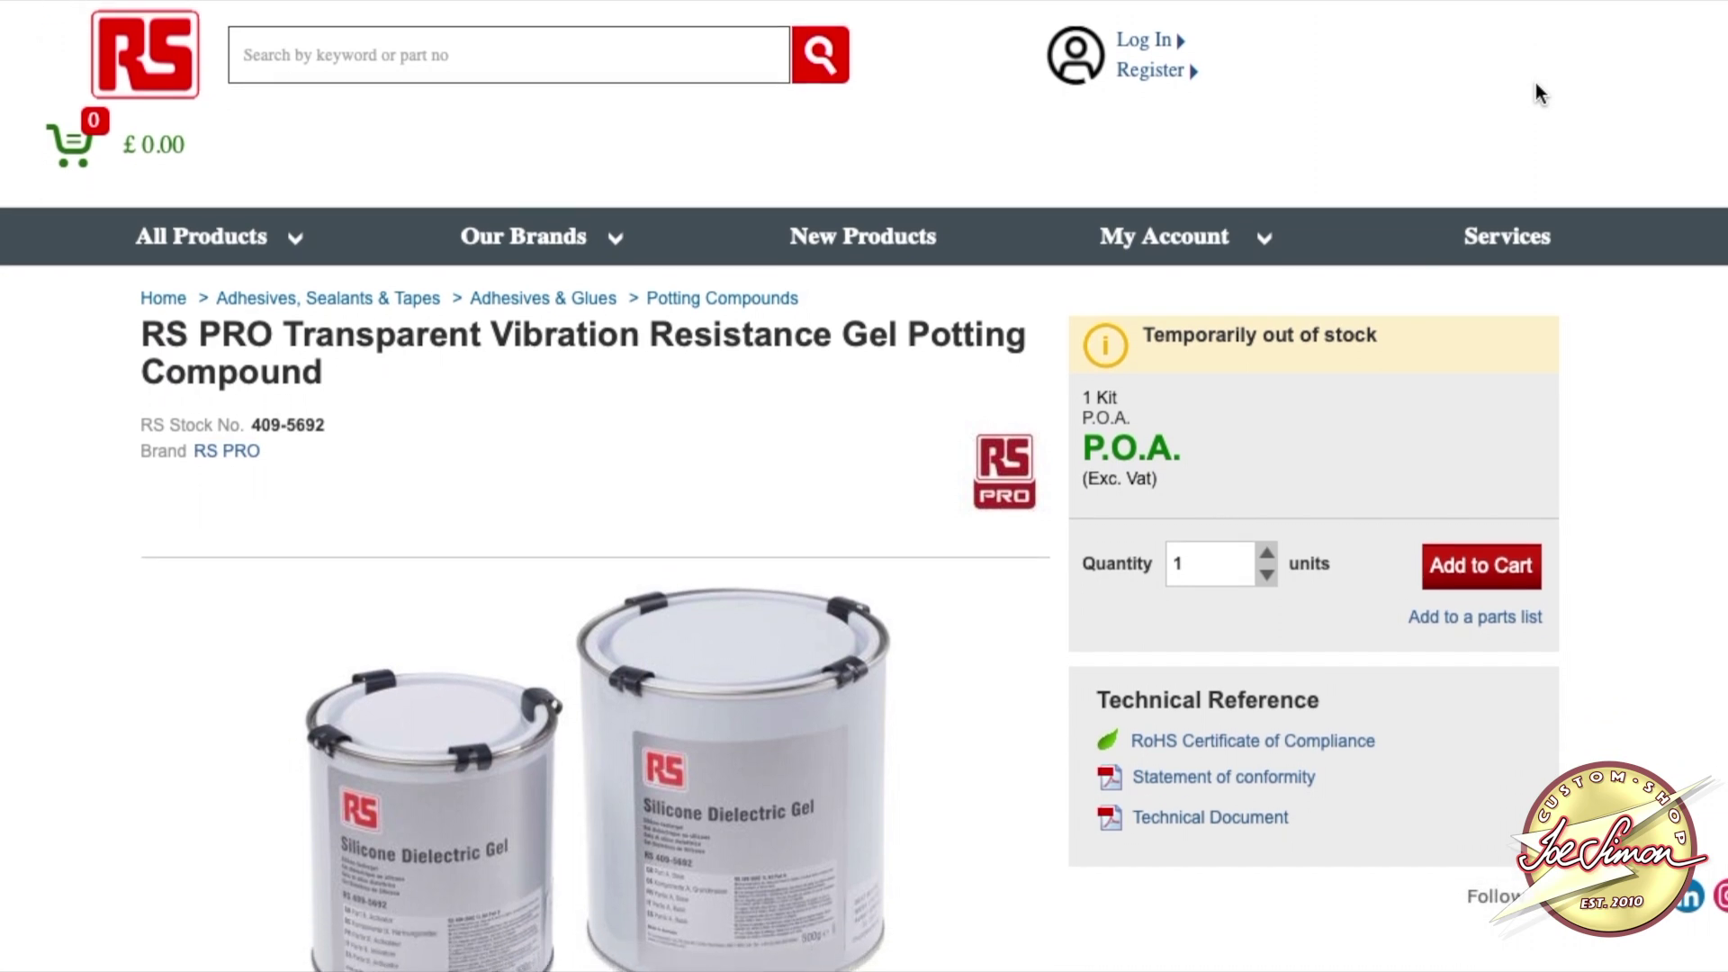
{"action": "scroll", "coordinate": [1534, 86], "scroll_direction": "down", "scroll_amount": 2}
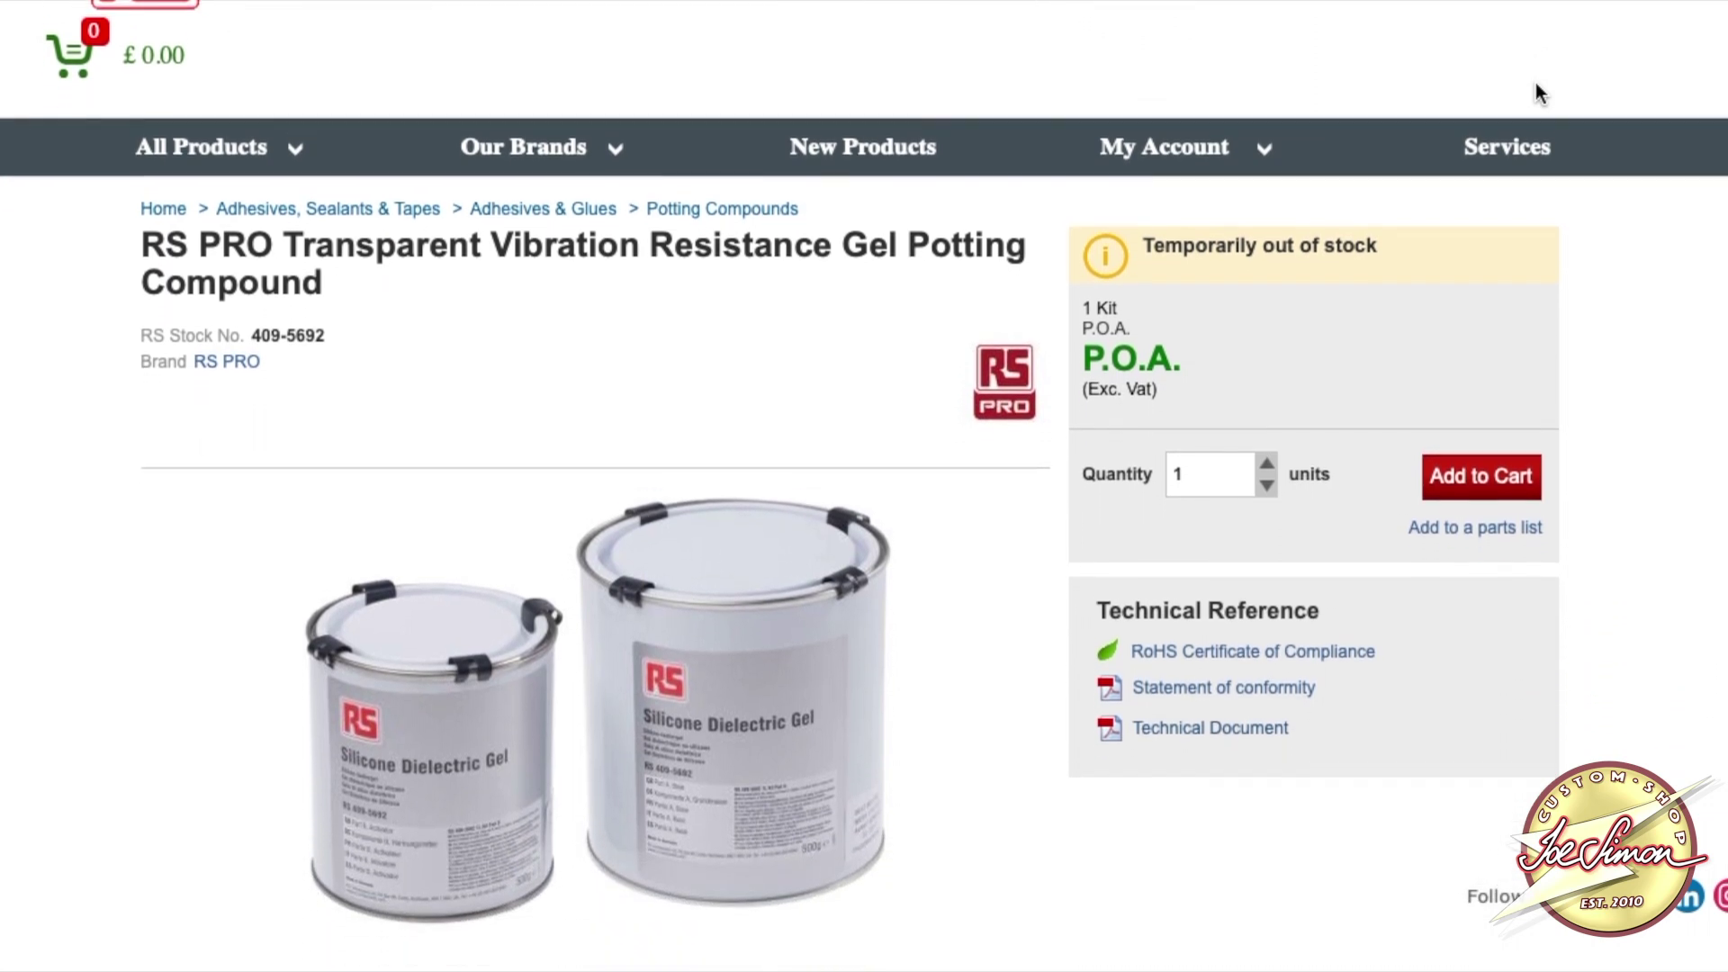
{"action": "scroll", "coordinate": [1535, 82], "scroll_direction": "down", "scroll_amount": 1}
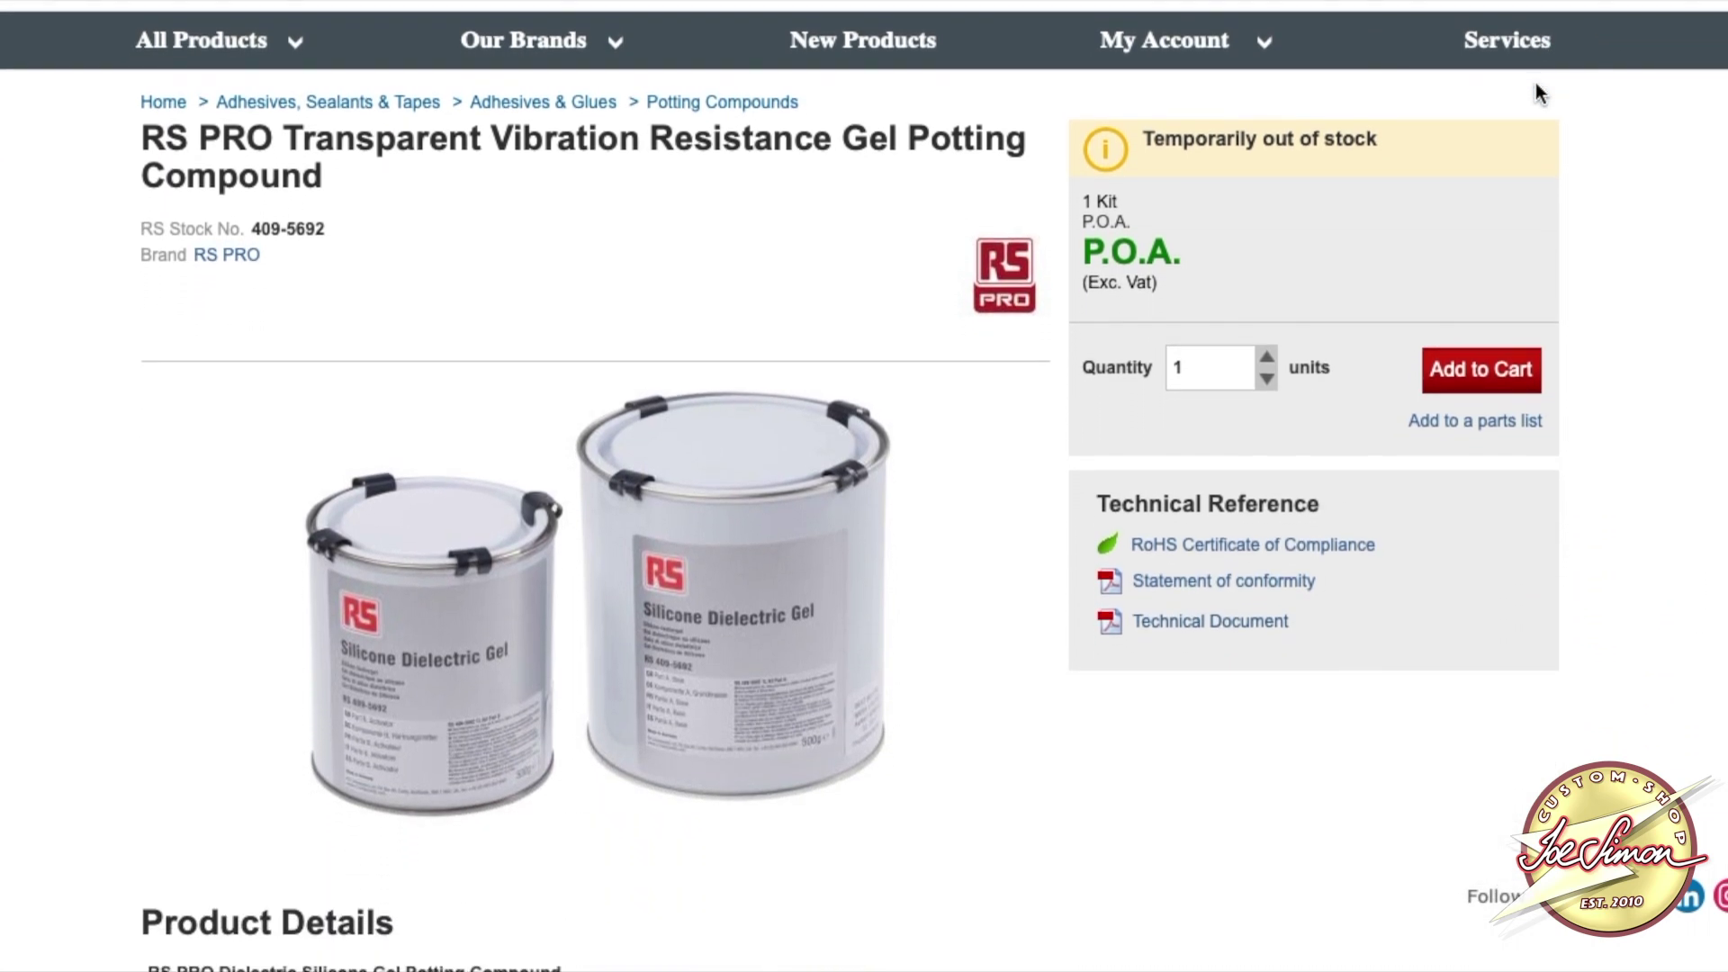
{"action": "scroll", "coordinate": [1535, 83], "scroll_direction": "down", "scroll_amount": 1}
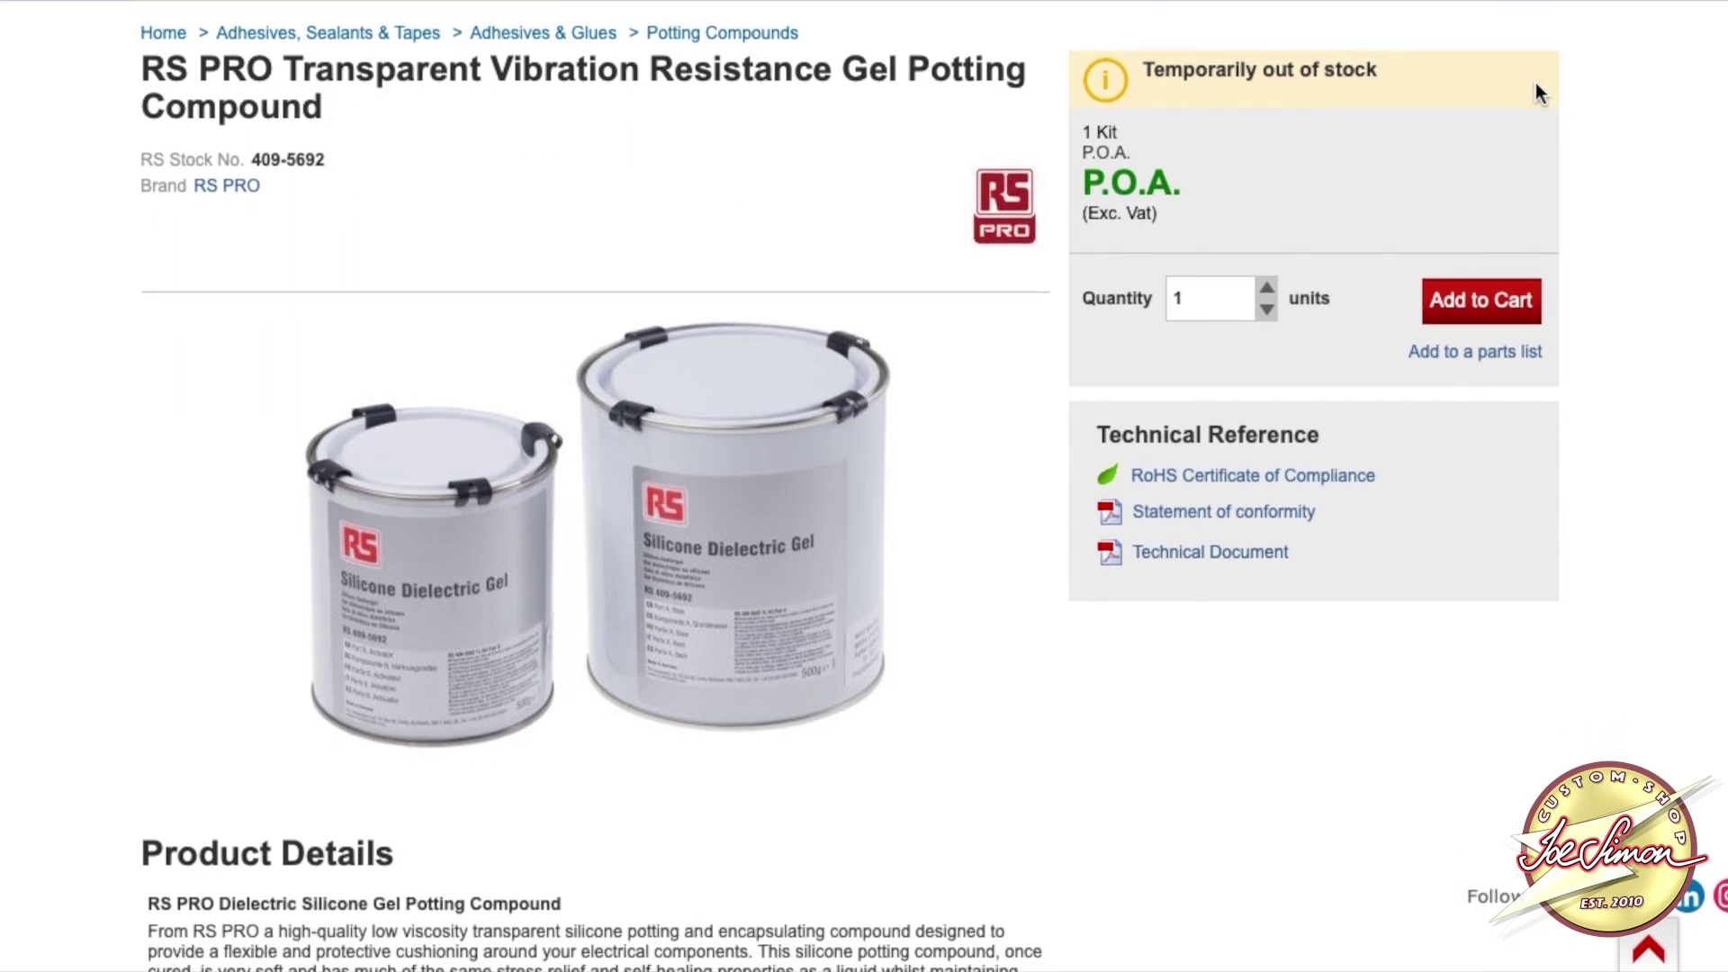
{"action": "scroll", "coordinate": [1535, 82], "scroll_direction": "down", "scroll_amount": 1}
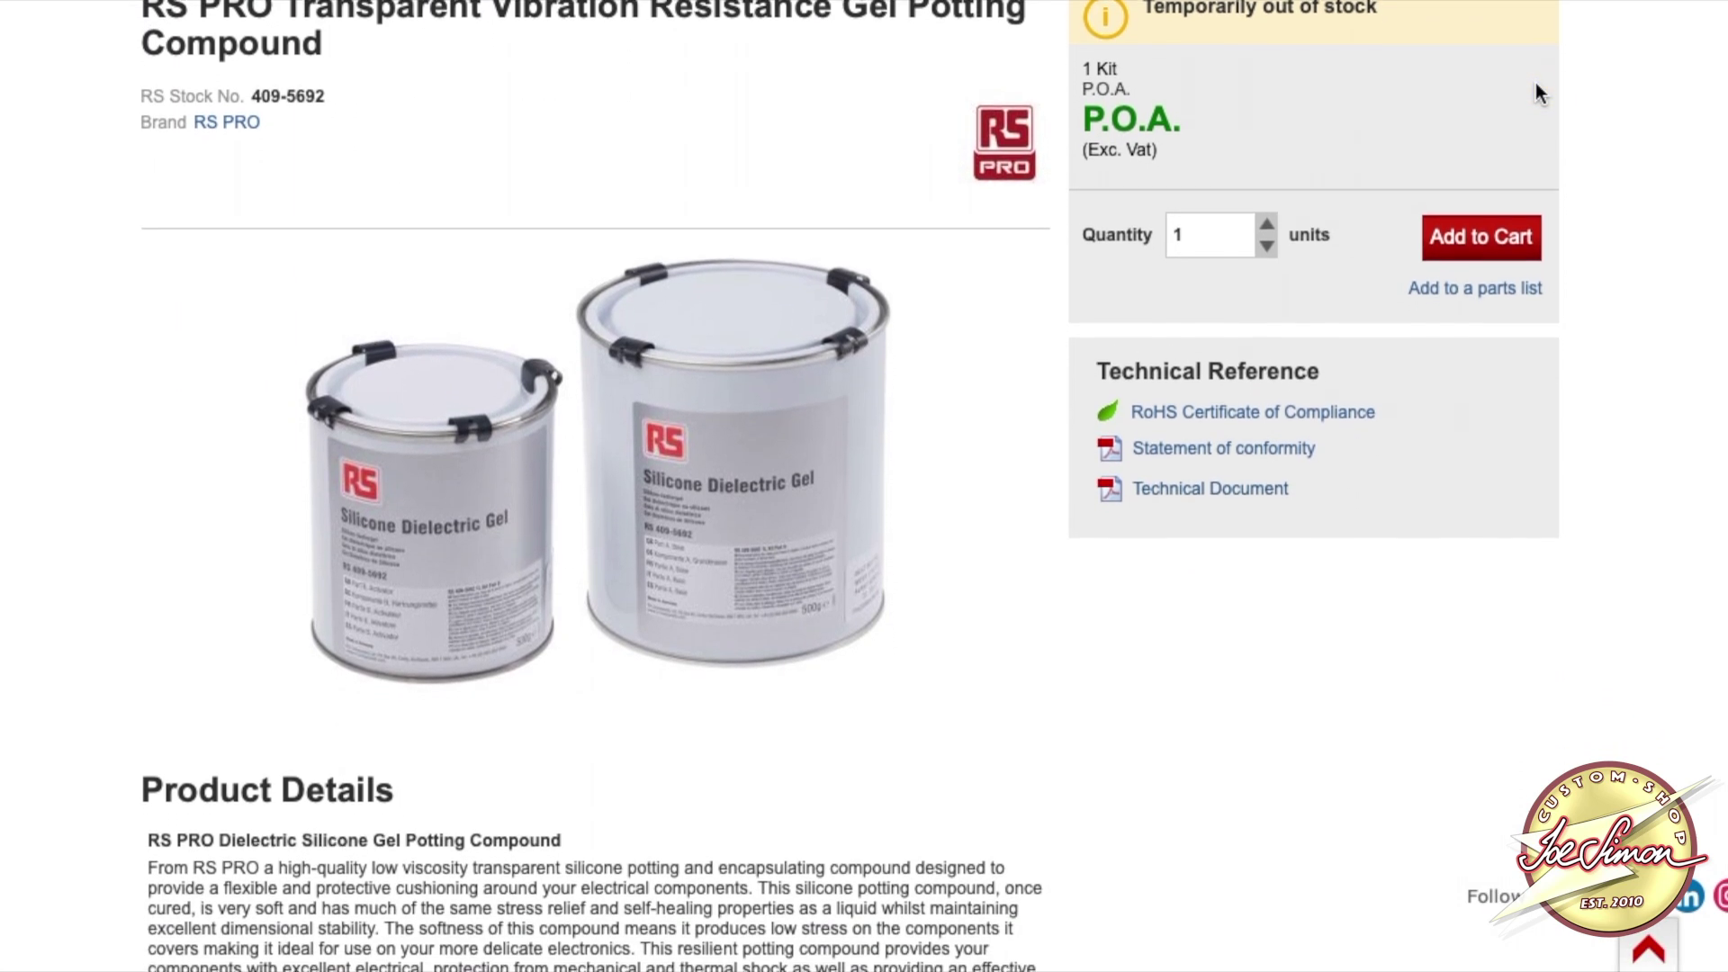
{"action": "scroll", "coordinate": [1535, 83], "scroll_direction": "down", "scroll_amount": 1}
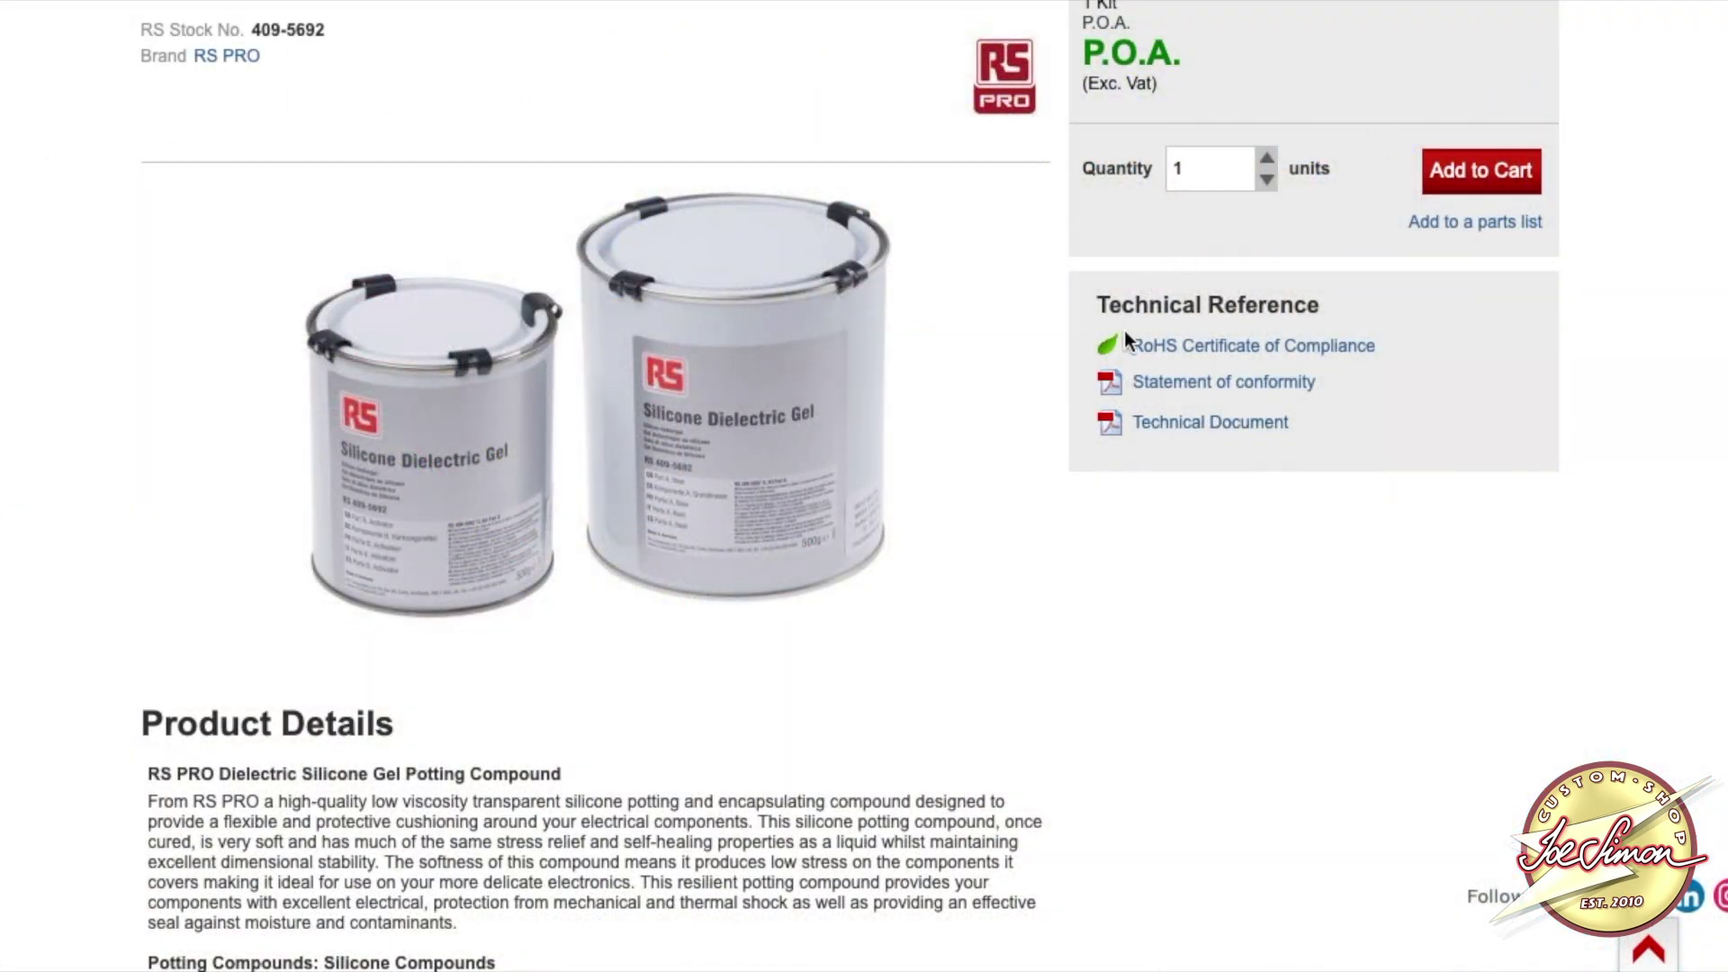
Open the gel potting compound's Technical Document library under Technical Reference
{"action": "left_click", "coordinate": [1168, 424]}
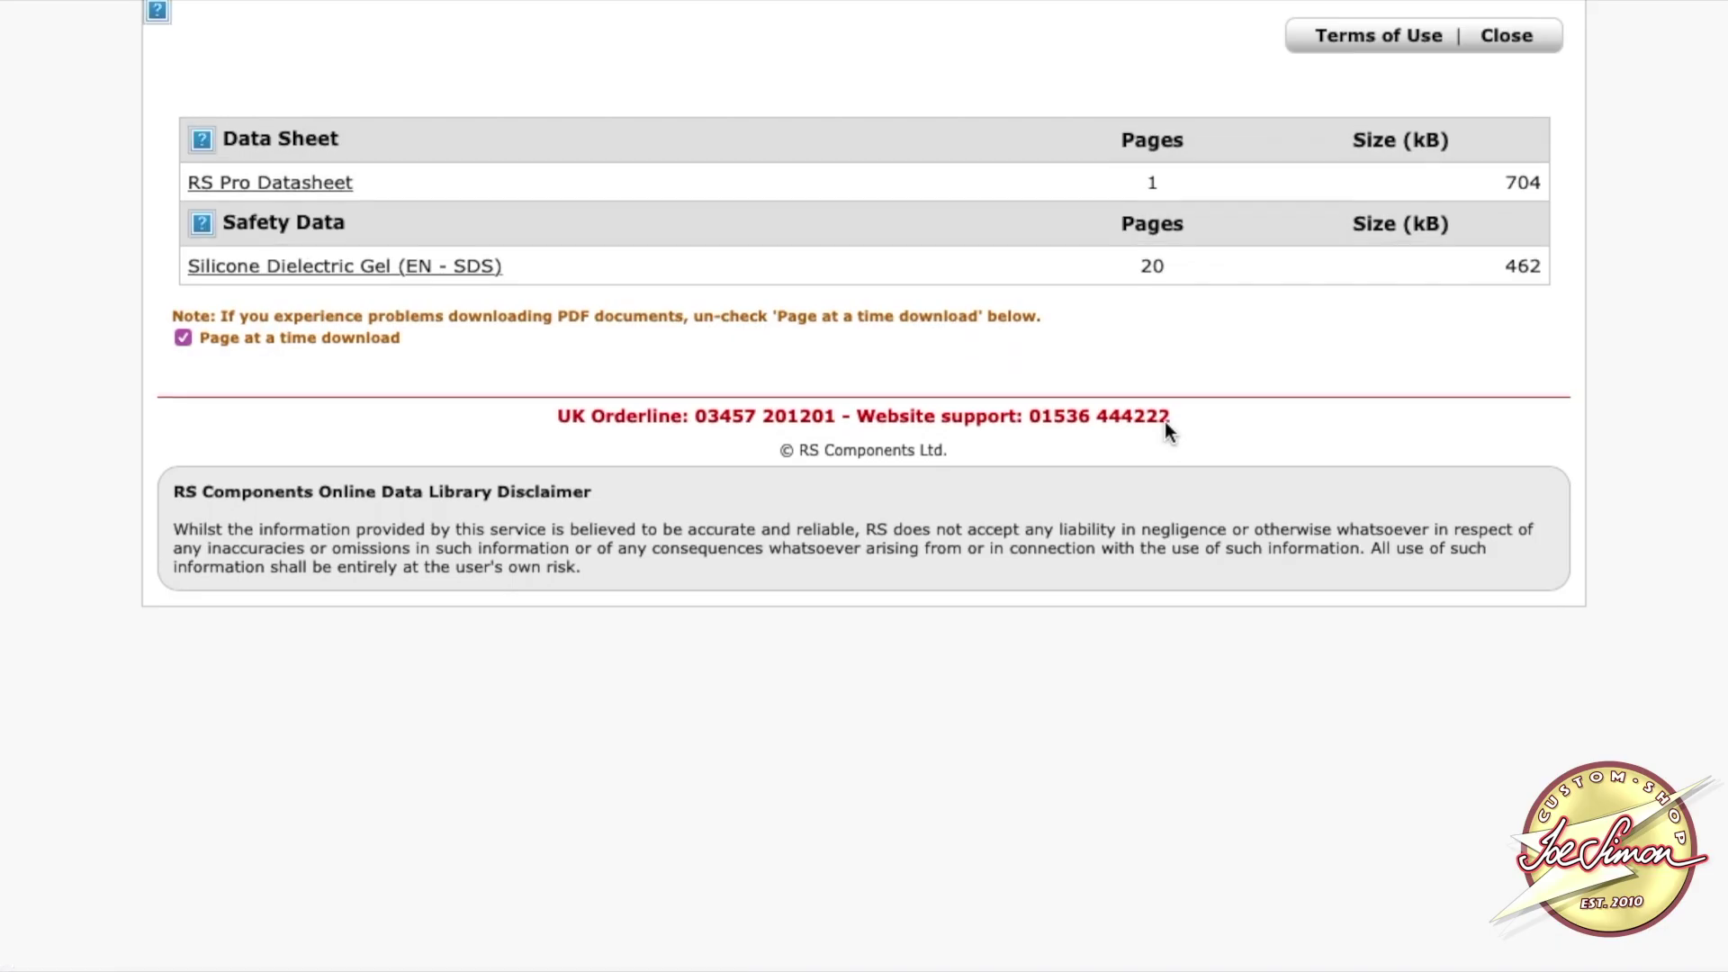